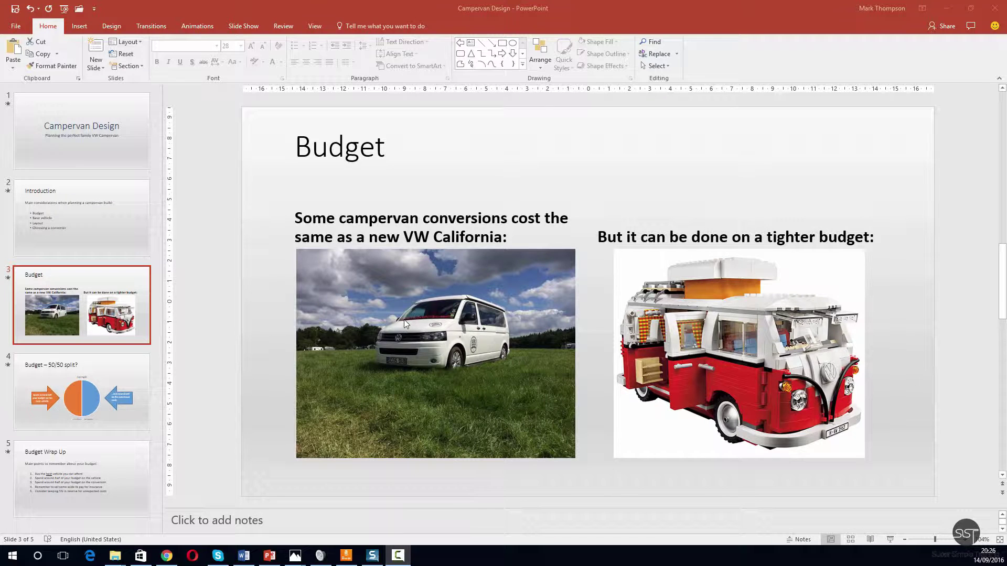
Open the Animation Pane from the Animations tab beside the Budget slide.
{"action": "left_click", "coordinate": [114, 219]}
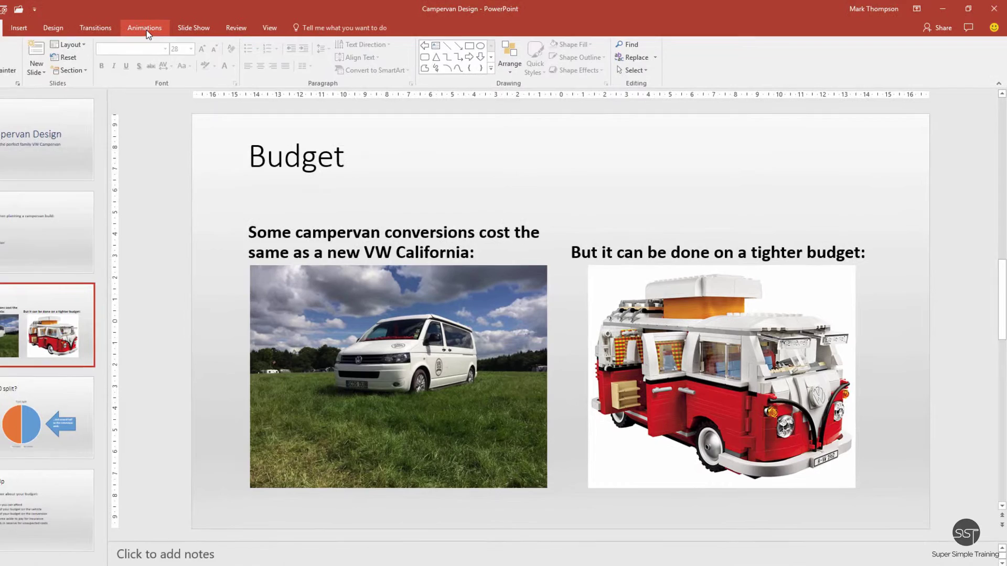
{"action": "left_click", "coordinate": [103, 31]}
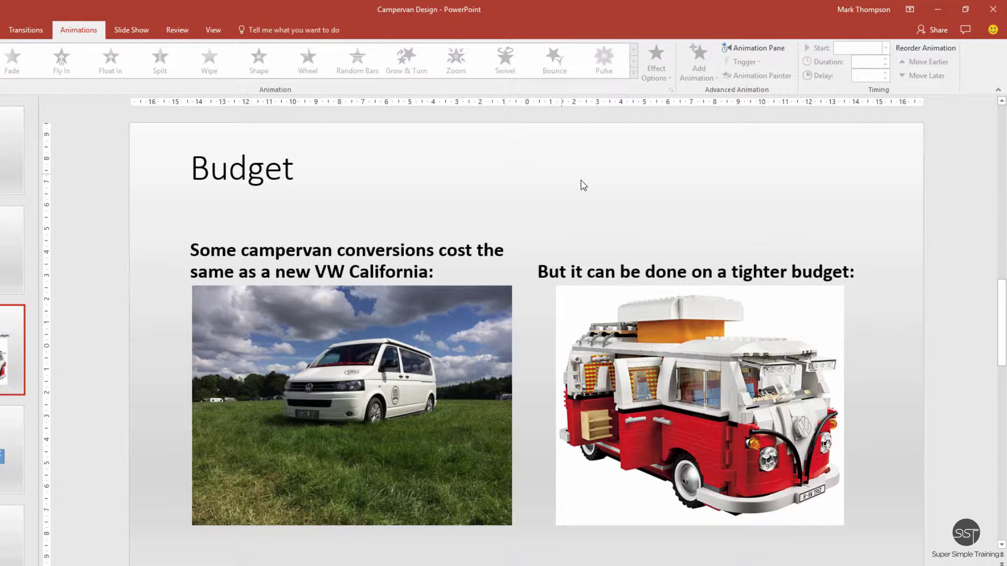
{"action": "left_click", "coordinate": [753, 47]}
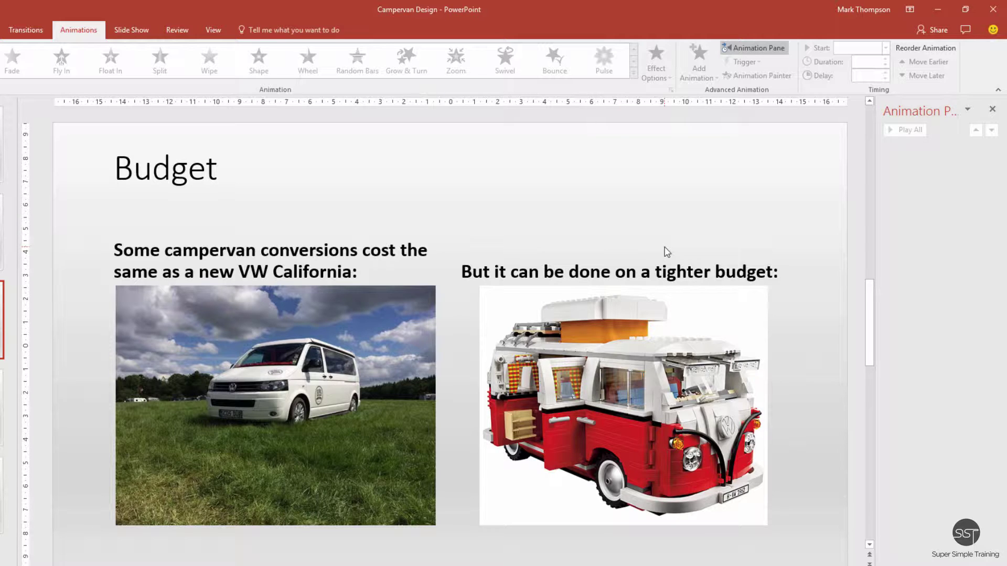
Apply a Fade entrance to both the 'tighter budget' caption and the Lego van picture.
{"action": "left_click", "coordinate": [591, 270]}
{"action": "left_click", "coordinate": [577, 232]}
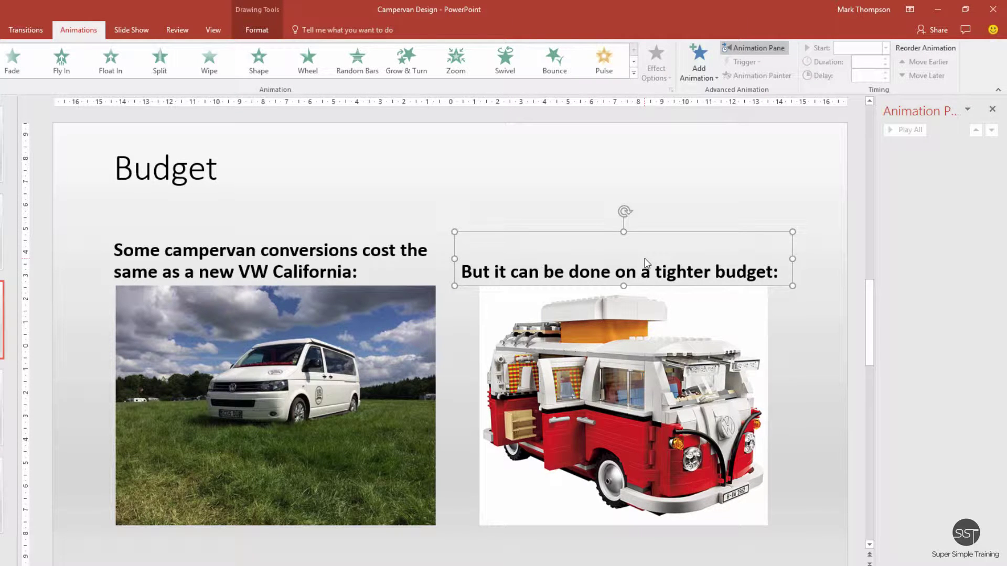
{"action": "left_click", "coordinate": [763, 335], "text": "shift"}
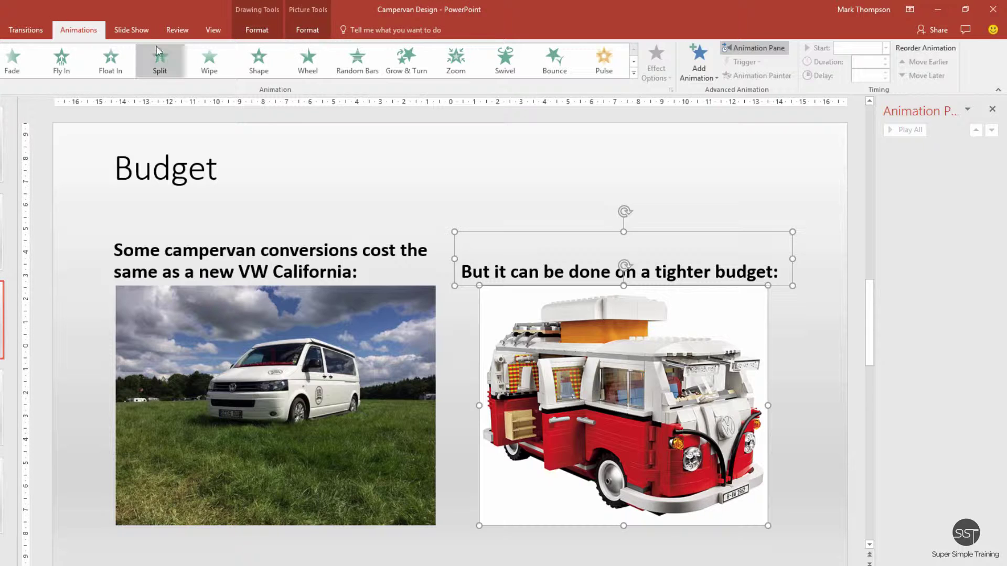
{"action": "left_click", "coordinate": [13, 68]}
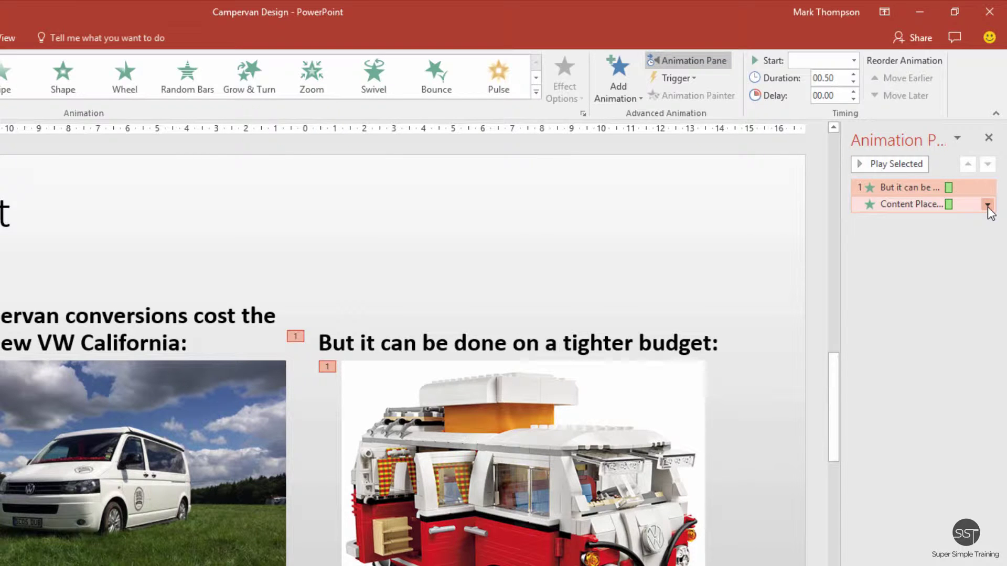
In the picture's Fade Effect Options timing, set Start to On Click.
{"action": "left_click", "coordinate": [916, 206], "text": "shift"}
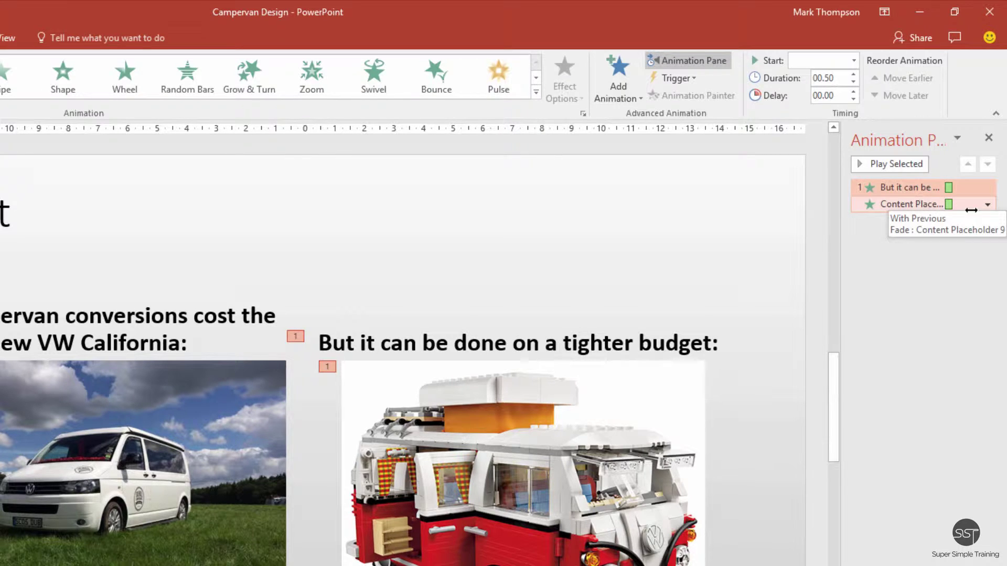
{"action": "mouse_move", "coordinate": [988, 207]}
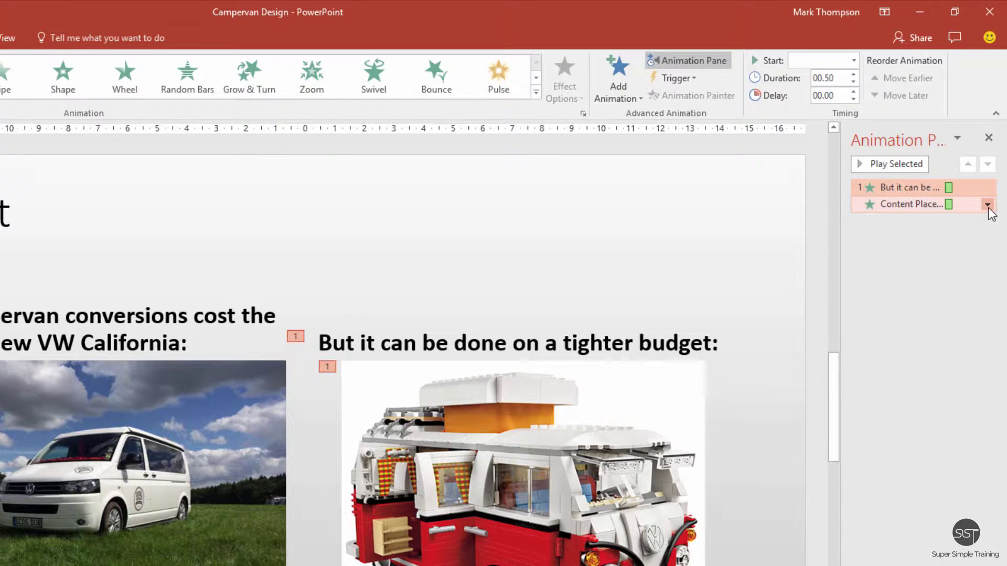
{"action": "left_click", "coordinate": [988, 205]}
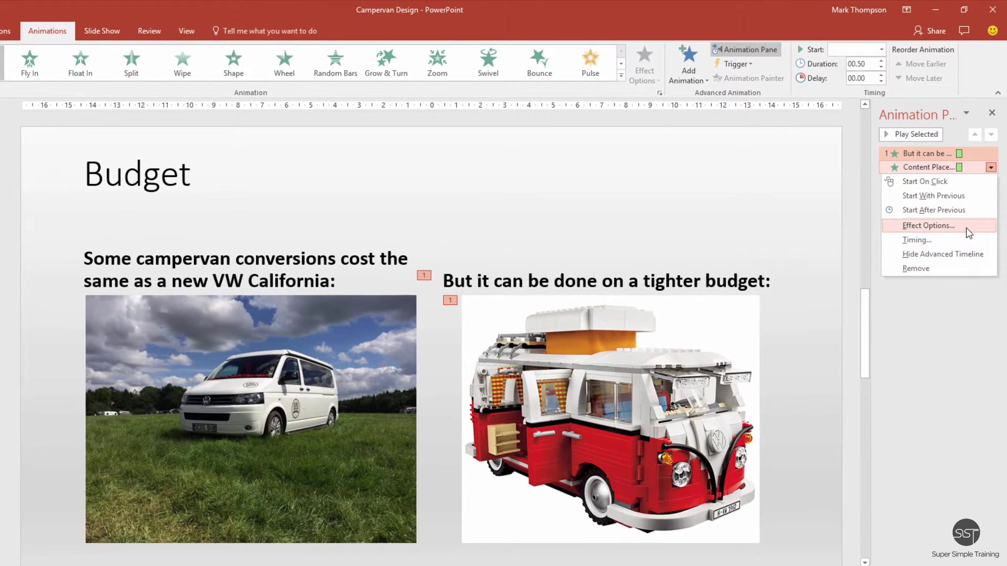
{"action": "left_click", "coordinate": [965, 250]}
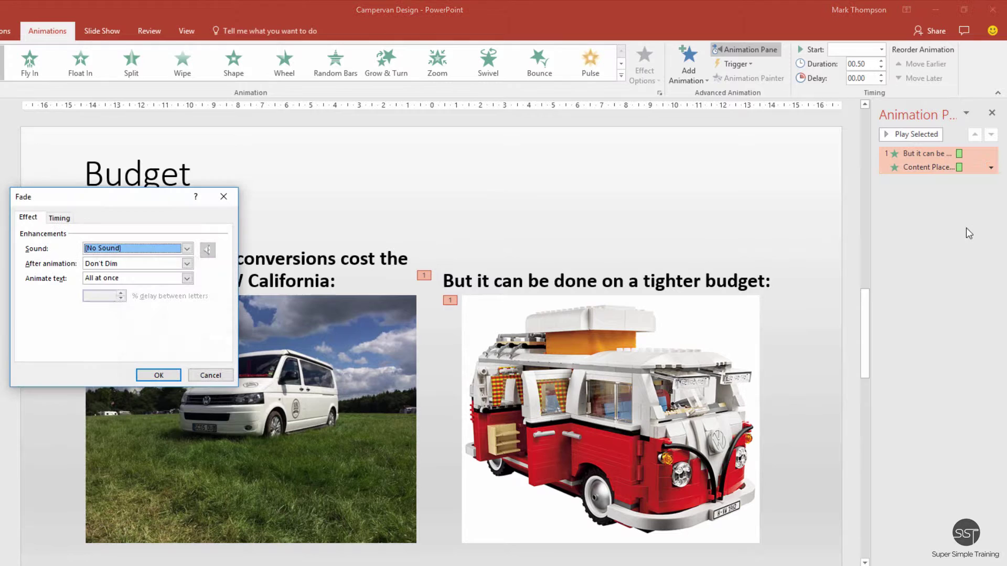
{"action": "left_click", "coordinate": [68, 221]}
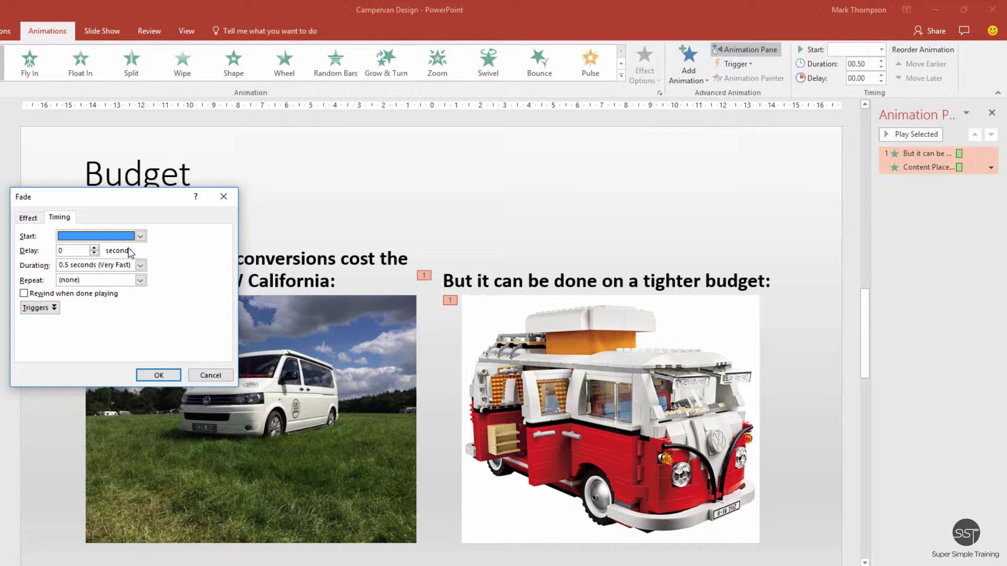
{"action": "left_click", "coordinate": [142, 237]}
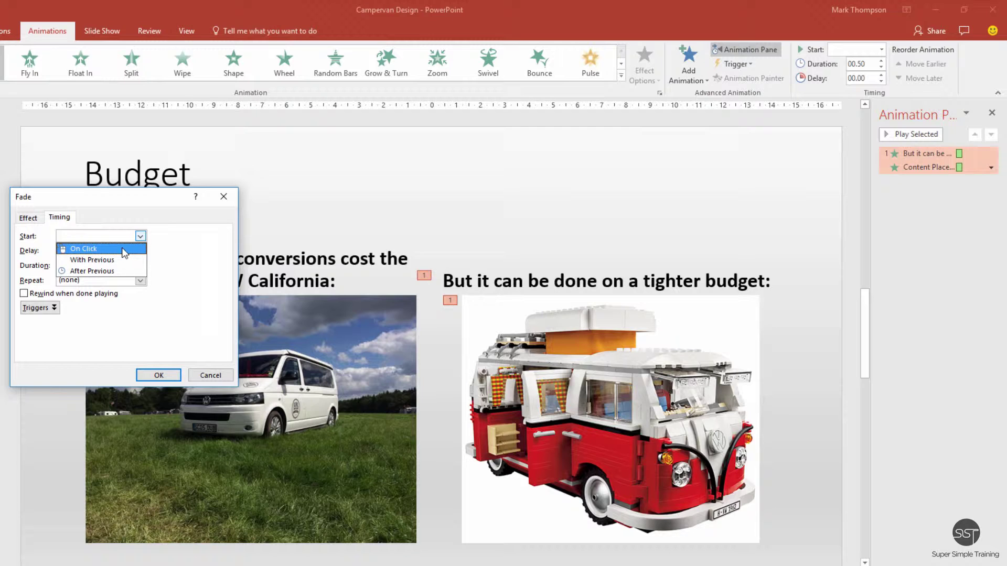
{"action": "left_click", "coordinate": [120, 247]}
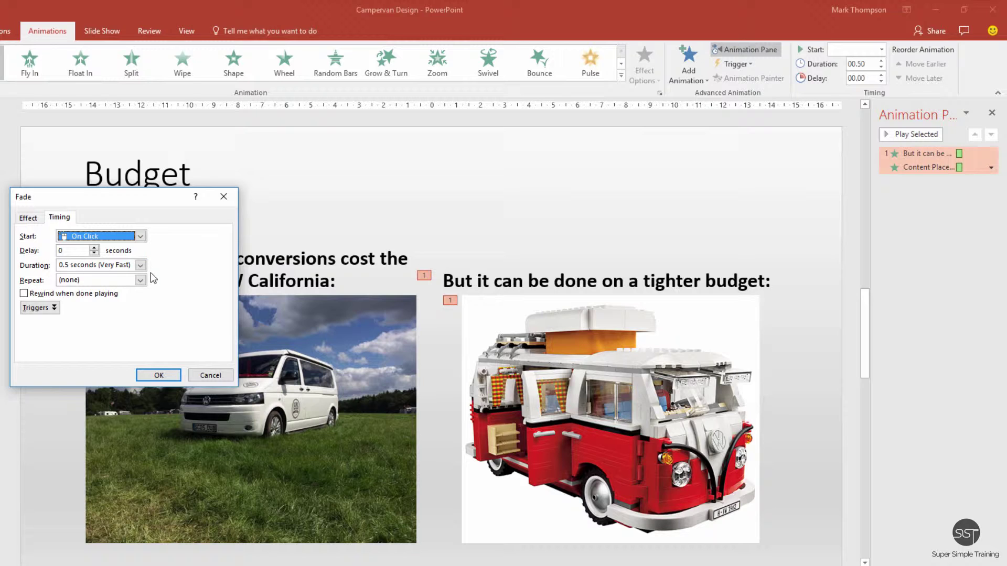
Confirm the On Click timing and play the Budget slide as a slide show.
{"action": "left_click", "coordinate": [157, 375]}
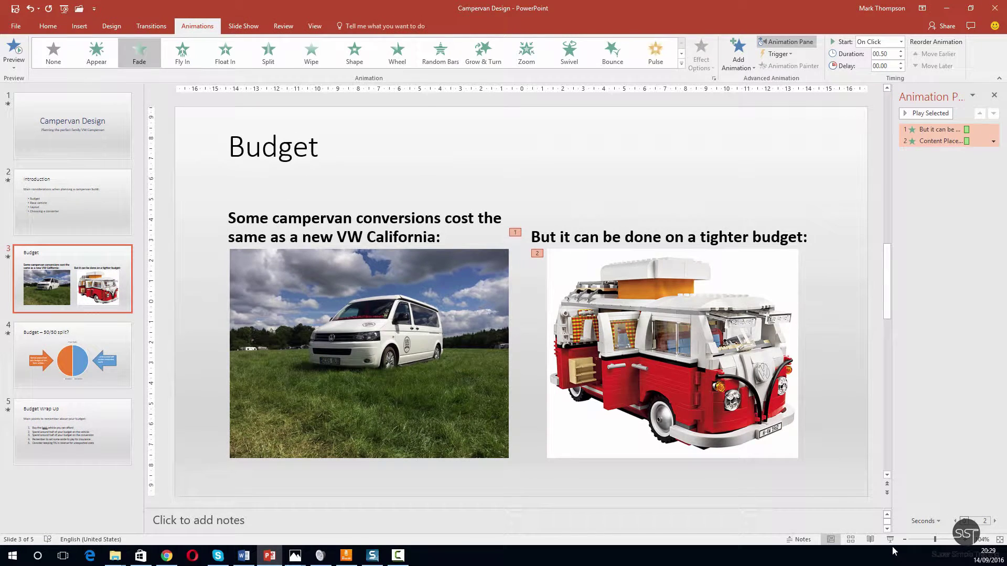
{"action": "left_click", "coordinate": [889, 539]}
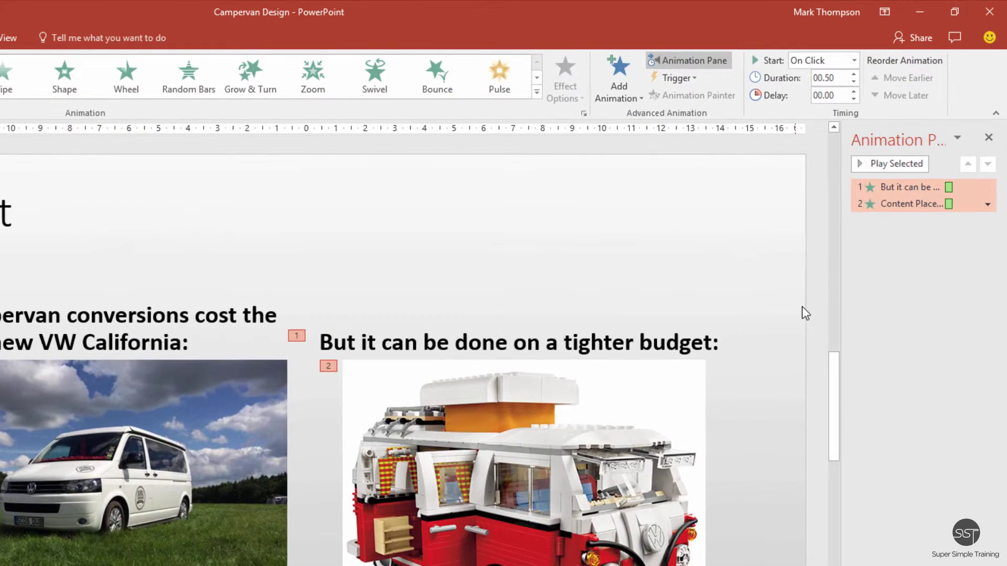
{"action": "left_click", "coordinate": [911, 188]}
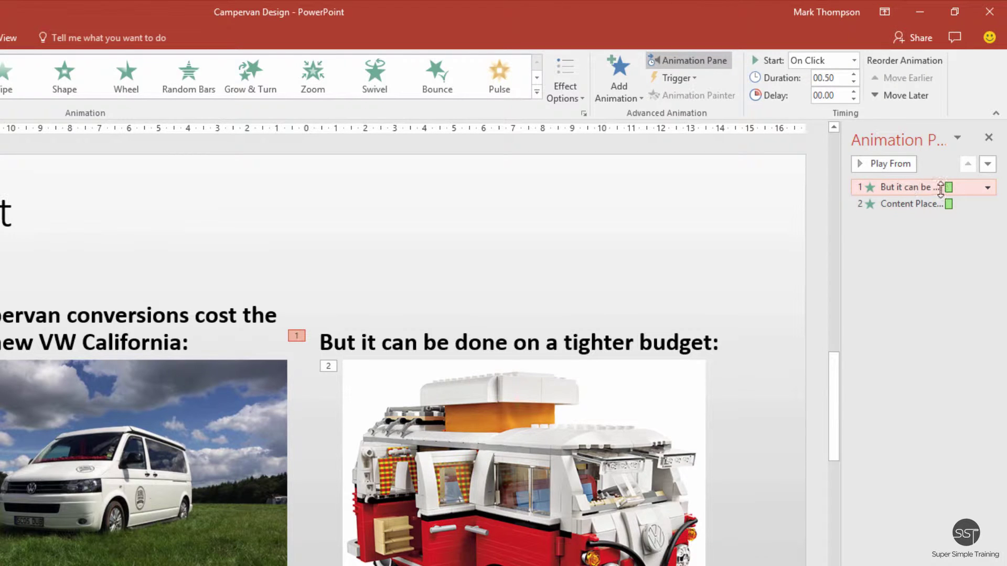
{"action": "left_click", "coordinate": [987, 187]}
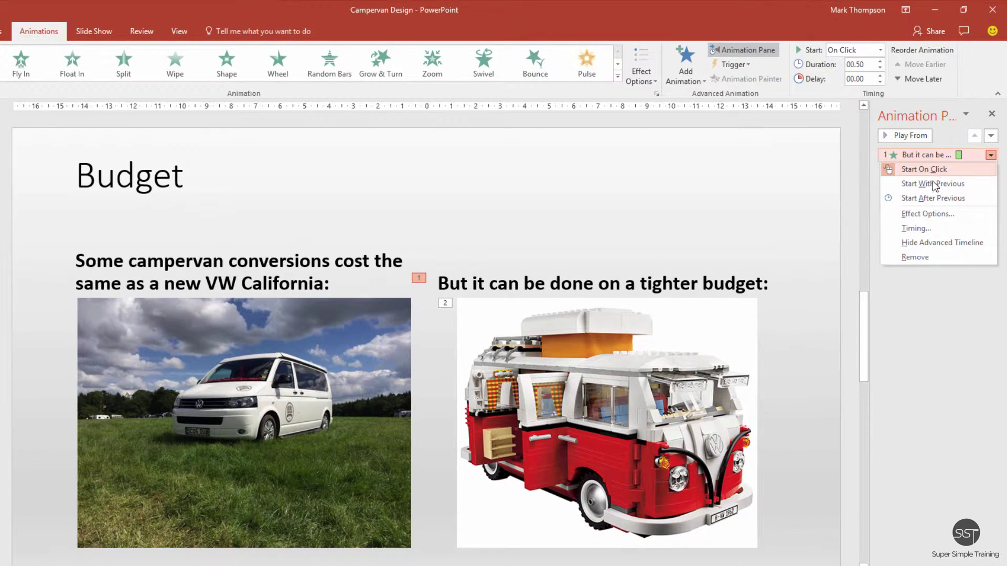
{"action": "left_click", "coordinate": [918, 229]}
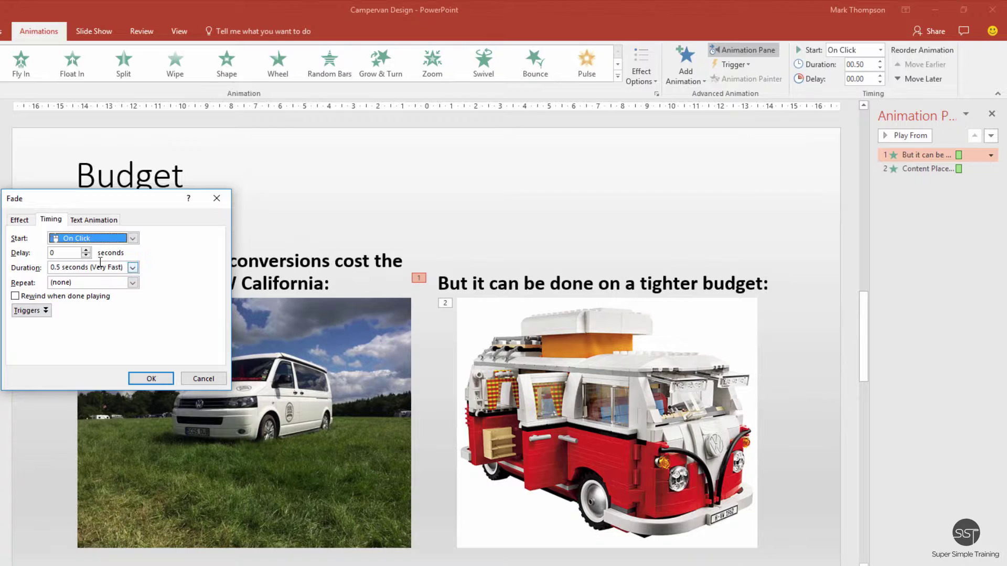
{"action": "left_click", "coordinate": [217, 199]}
{"action": "left_click", "coordinate": [915, 169]}
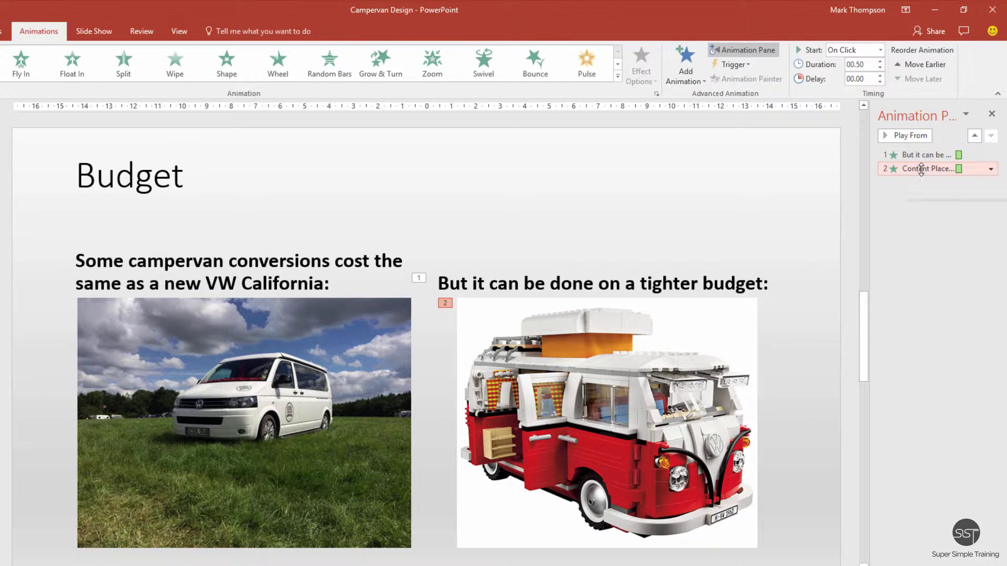
Set the Lego van picture's Fade to Start With Previous.
{"action": "left_click", "coordinate": [991, 171]}
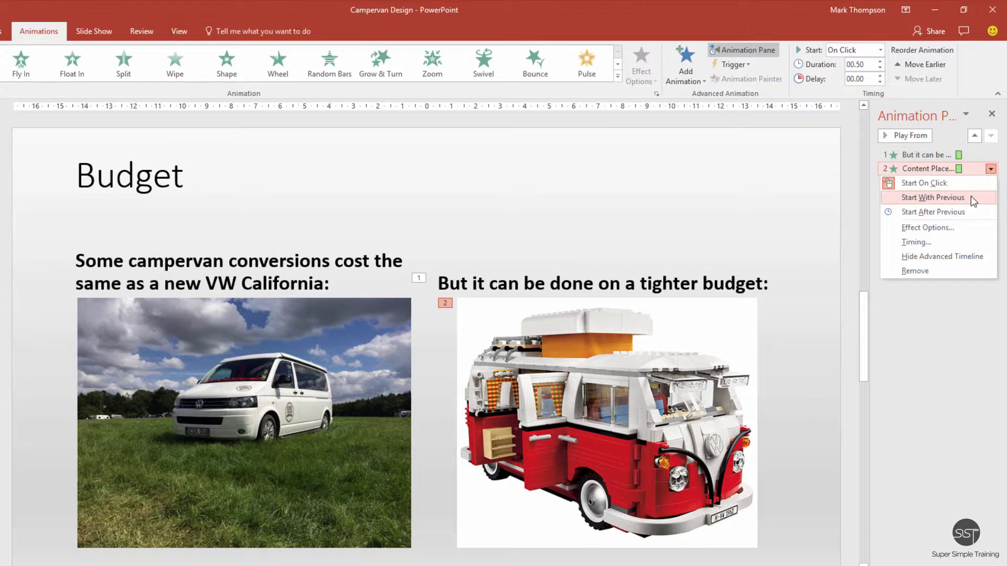
{"action": "left_click", "coordinate": [973, 201]}
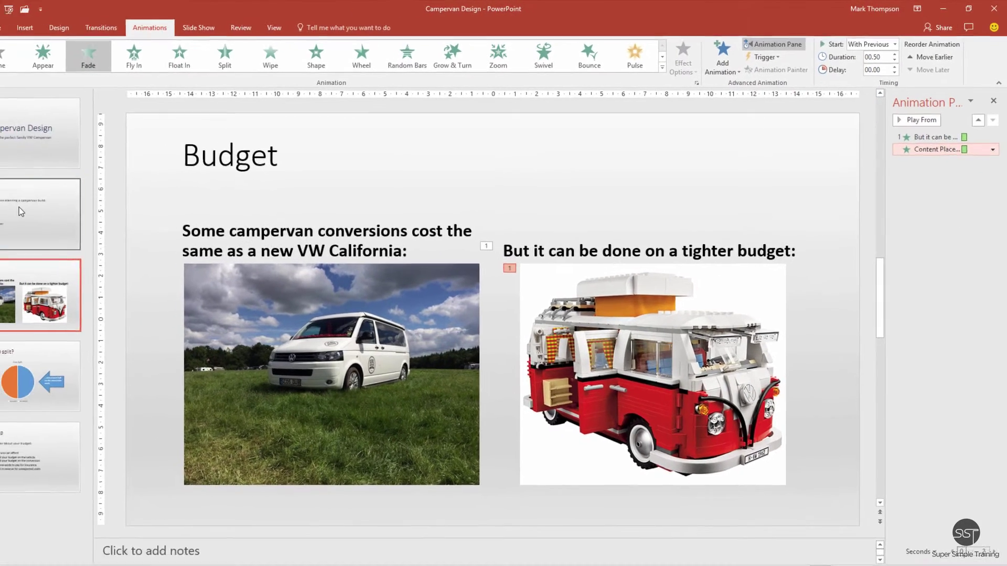
{"action": "scroll", "coordinate": [281, 465], "scroll_direction": "up", "scroll_amount": 1}
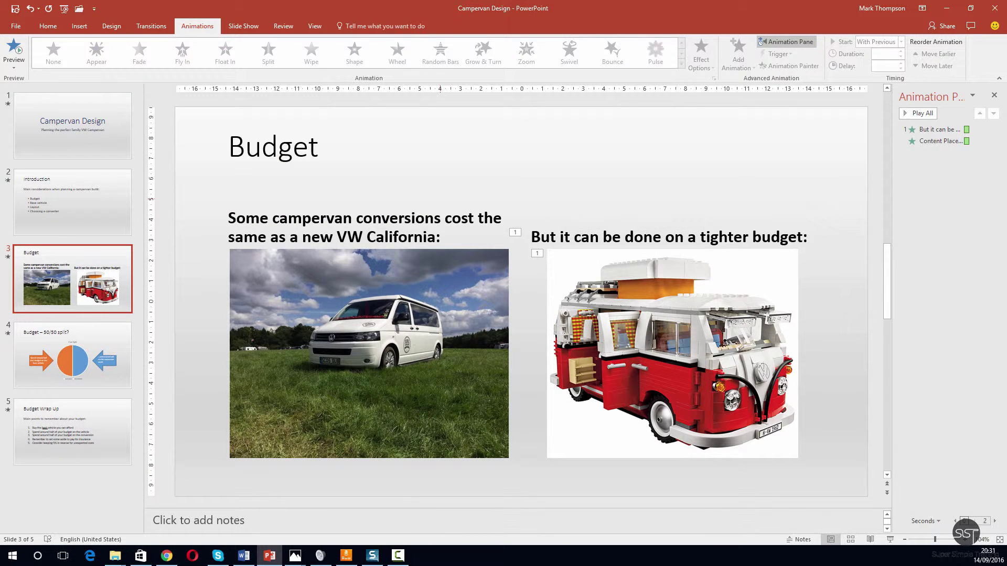
Return to the Budget slide and reopen its Animation Pane.
{"action": "left_click", "coordinate": [121, 230]}
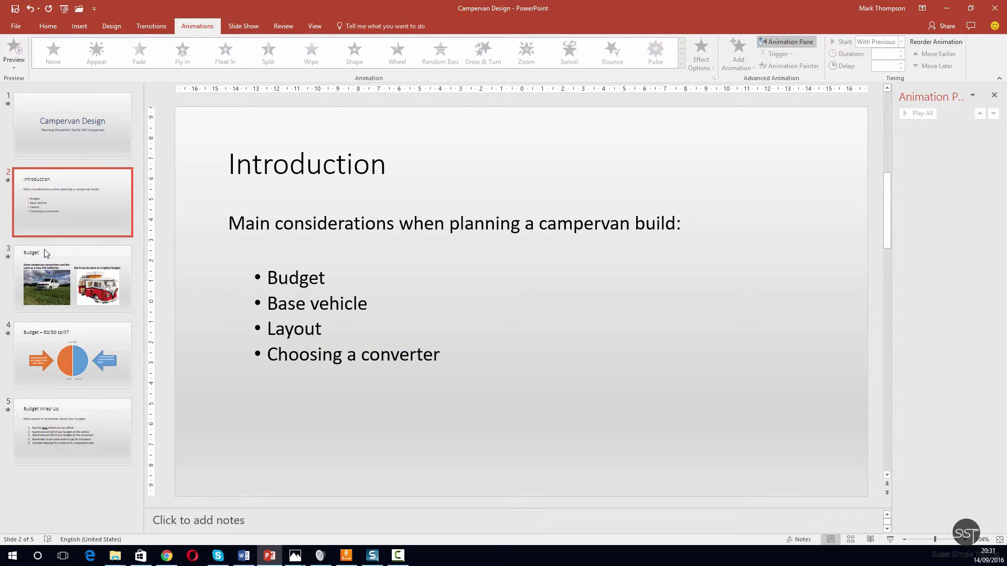
{"action": "left_click", "coordinate": [125, 250]}
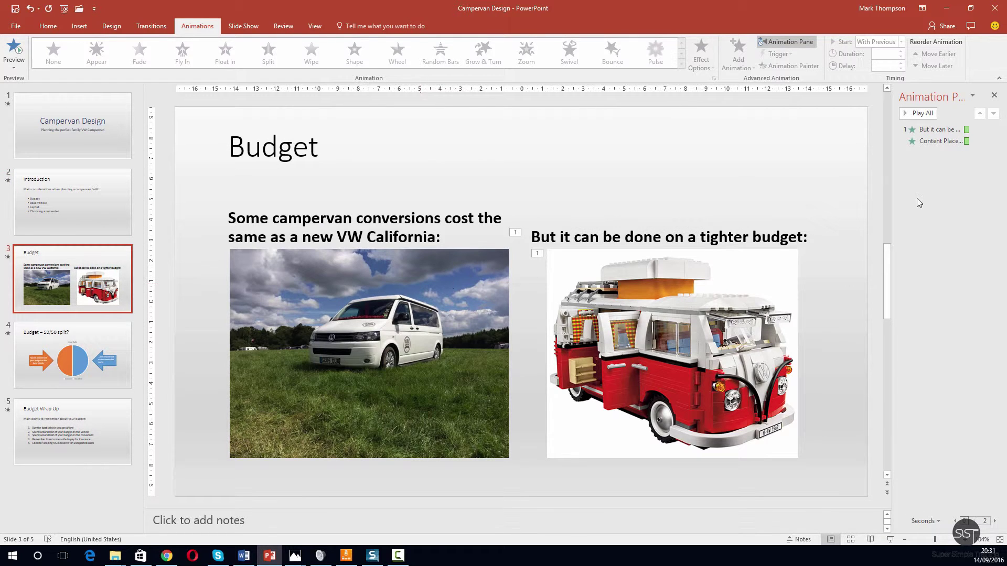
{"action": "left_click", "coordinate": [589, 278]}
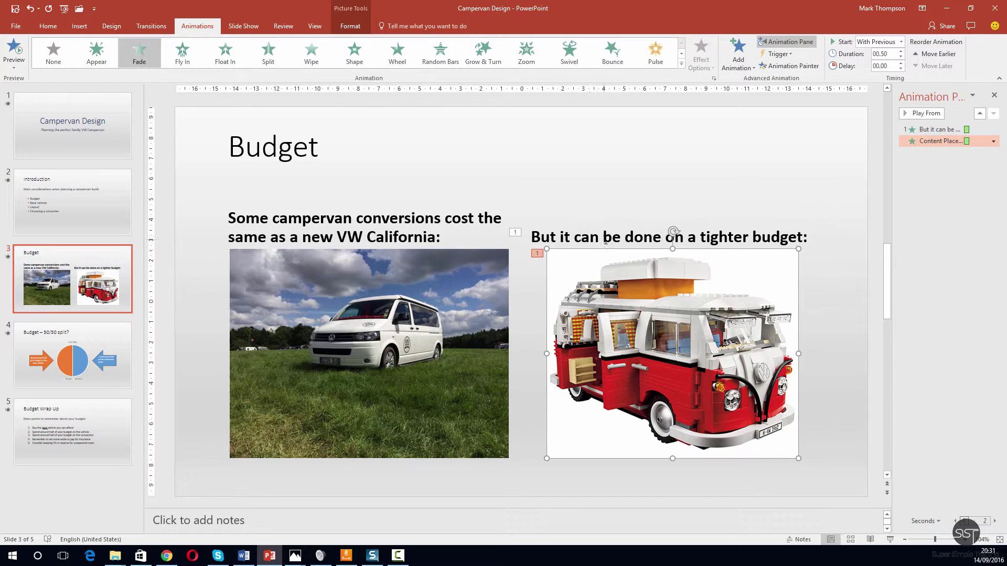
{"action": "left_click", "coordinate": [100, 206]}
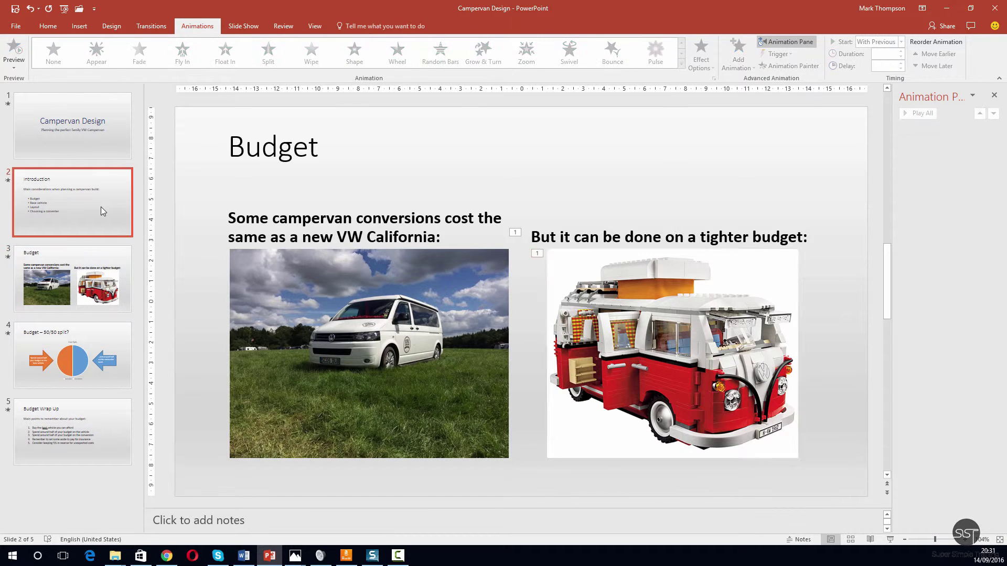
{"action": "left_click", "coordinate": [90, 270]}
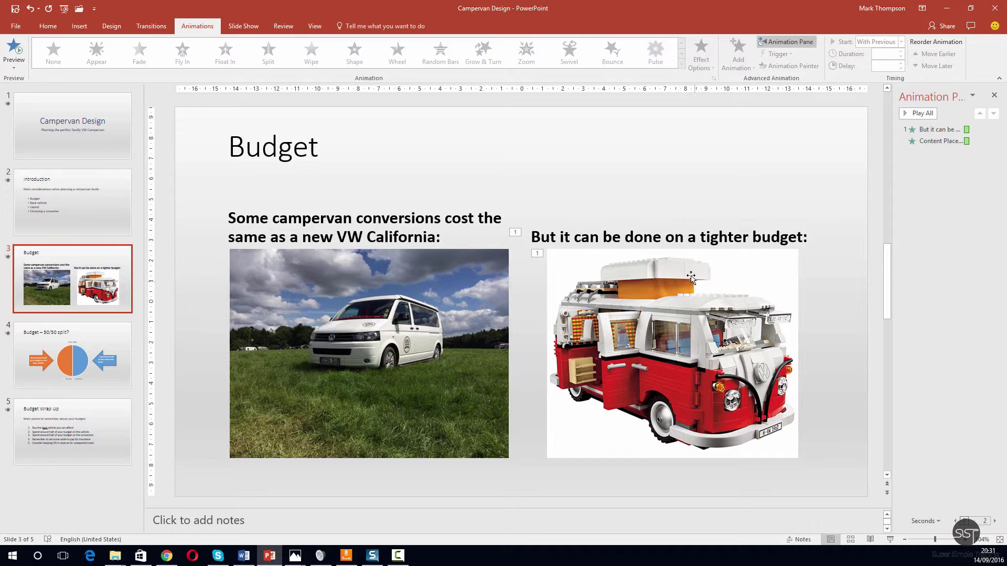
{"action": "left_click", "coordinate": [803, 43]}
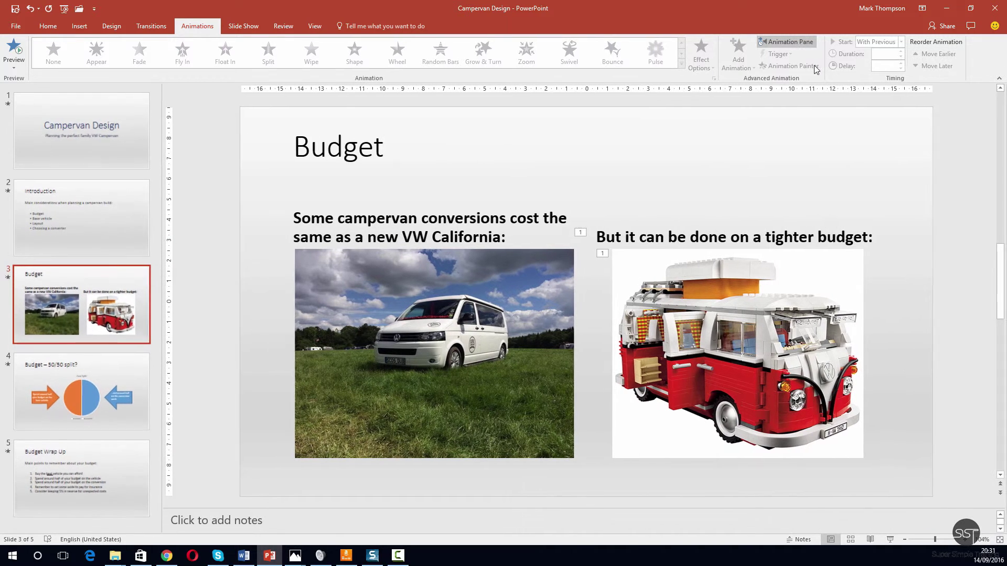
{"action": "left_click", "coordinate": [788, 45]}
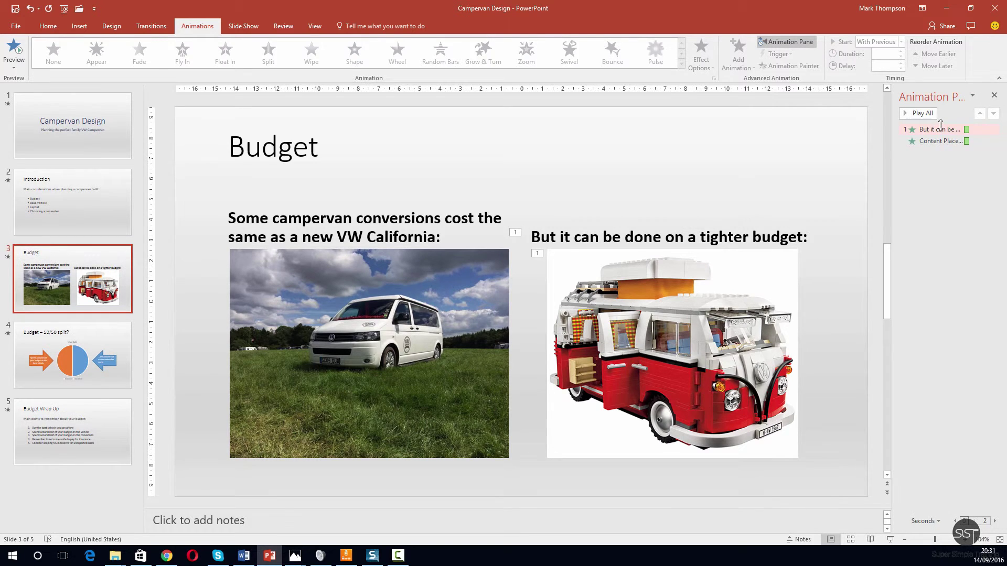
Delete the caption's Fade and then the Lego van picture's Fade animation.
{"action": "left_click", "coordinate": [941, 127]}
{"action": "left_click", "coordinate": [931, 136]}
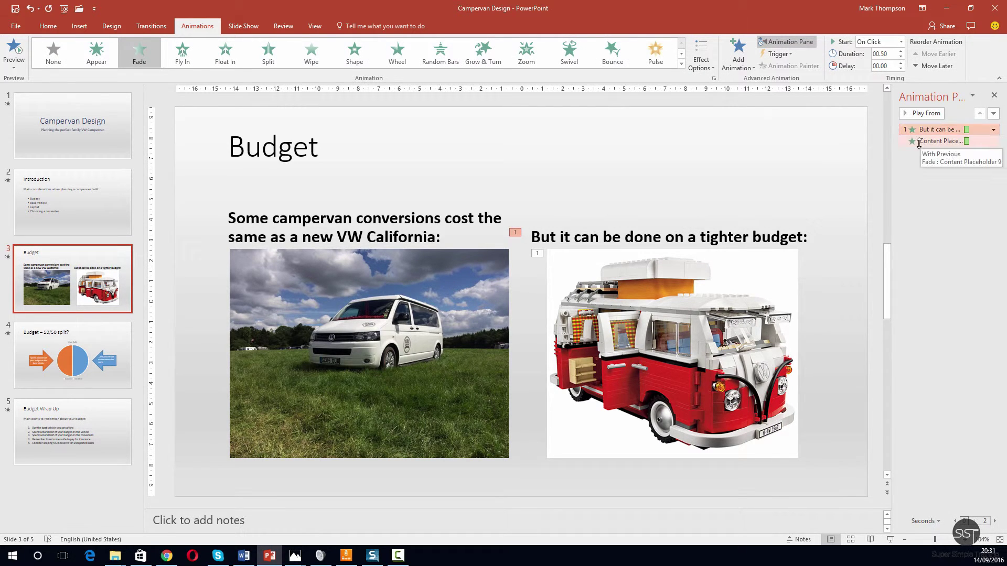
{"action": "key", "text": "Delete"}
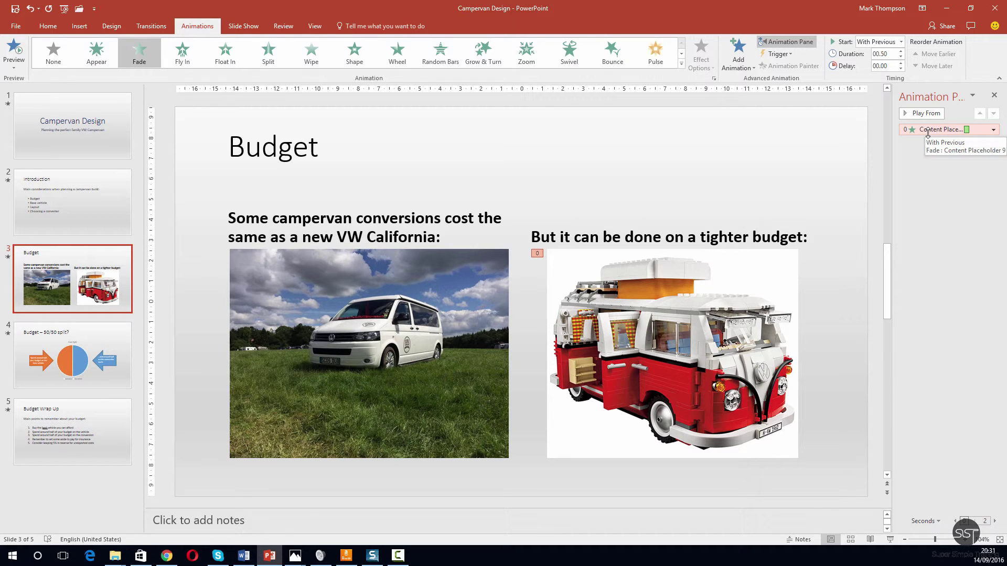
{"action": "key", "text": "Delete"}
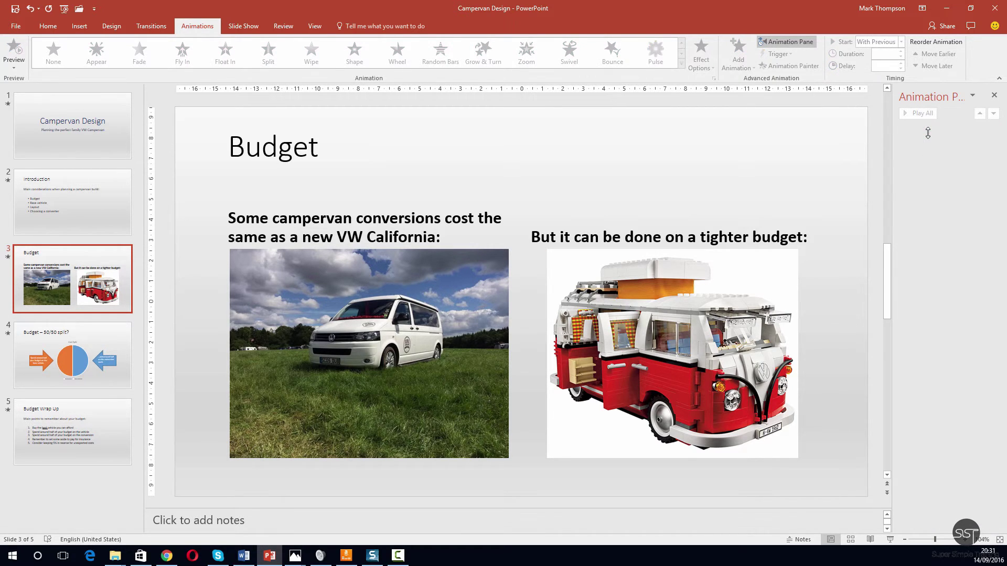